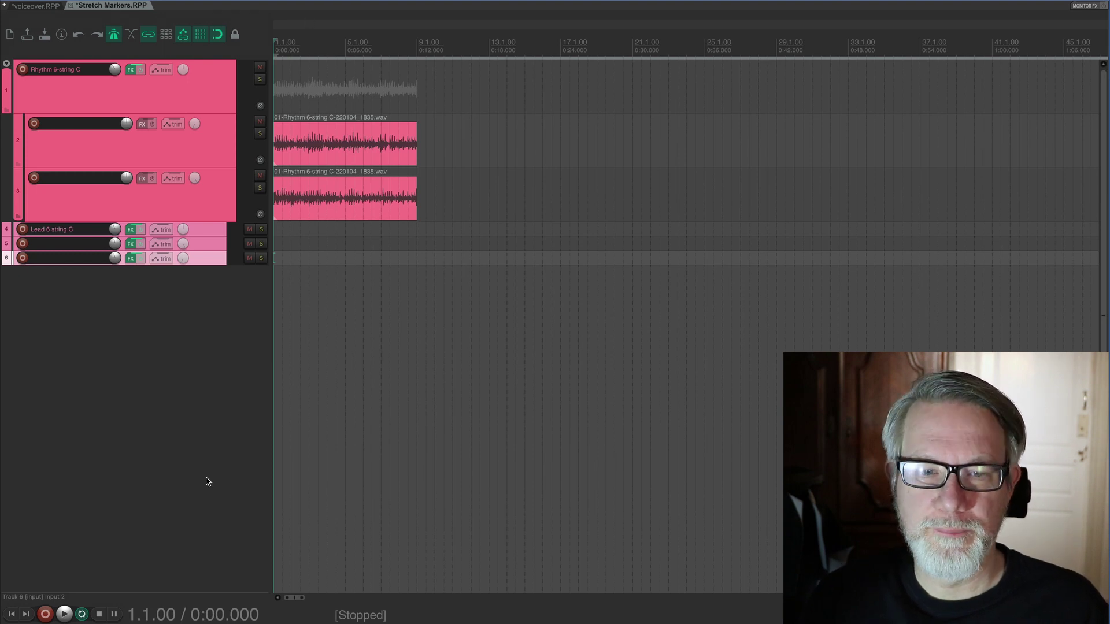
- Play back the rhythm guitar pair, zoom in to compare their hits against the grid, then zoom out
click(64, 615)
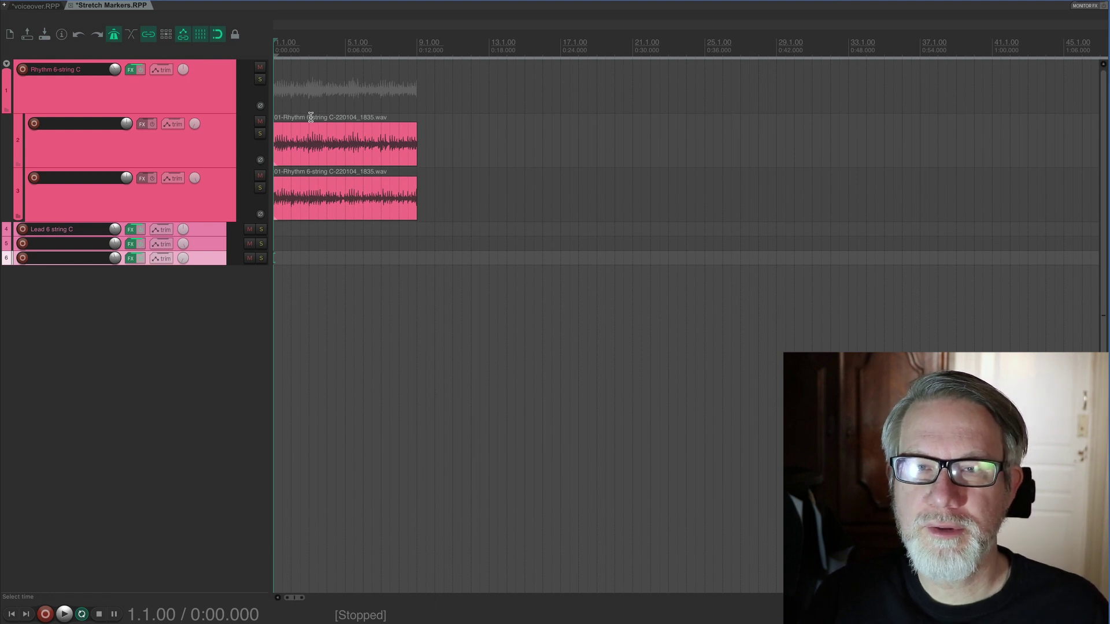
scroll(318, 130, up, 5)
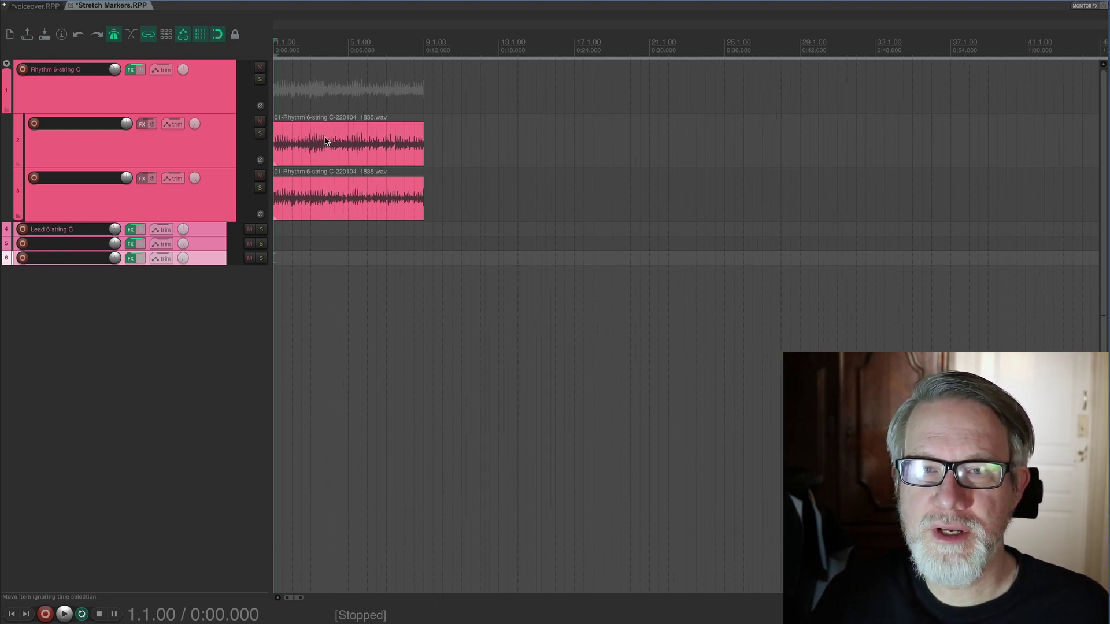
scroll(326, 141, up, 4)
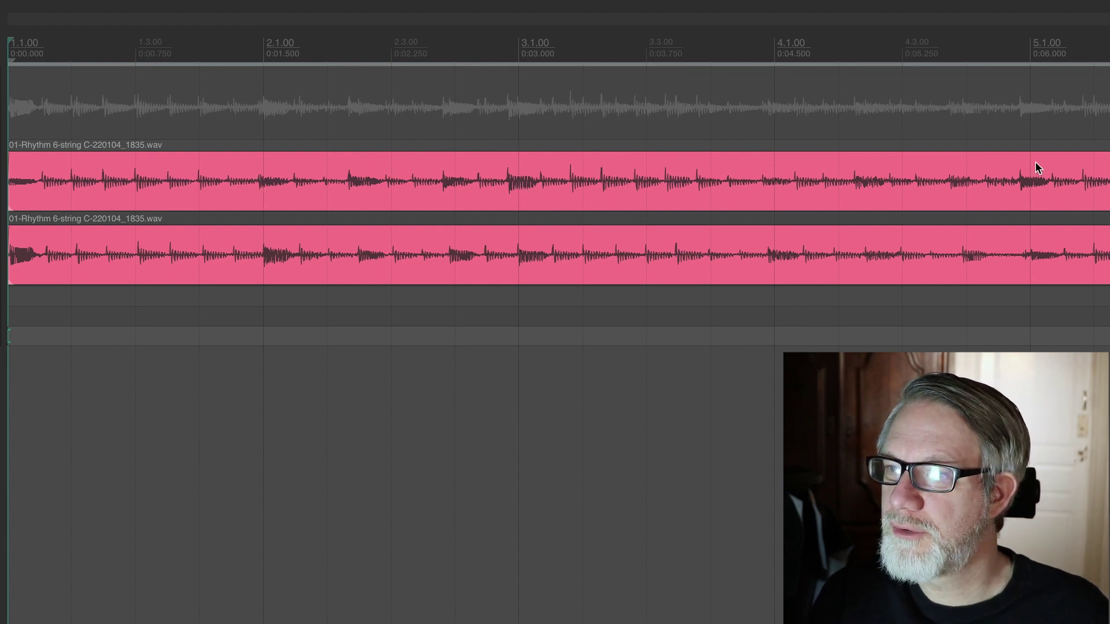
scroll(532, 358, up, 1)
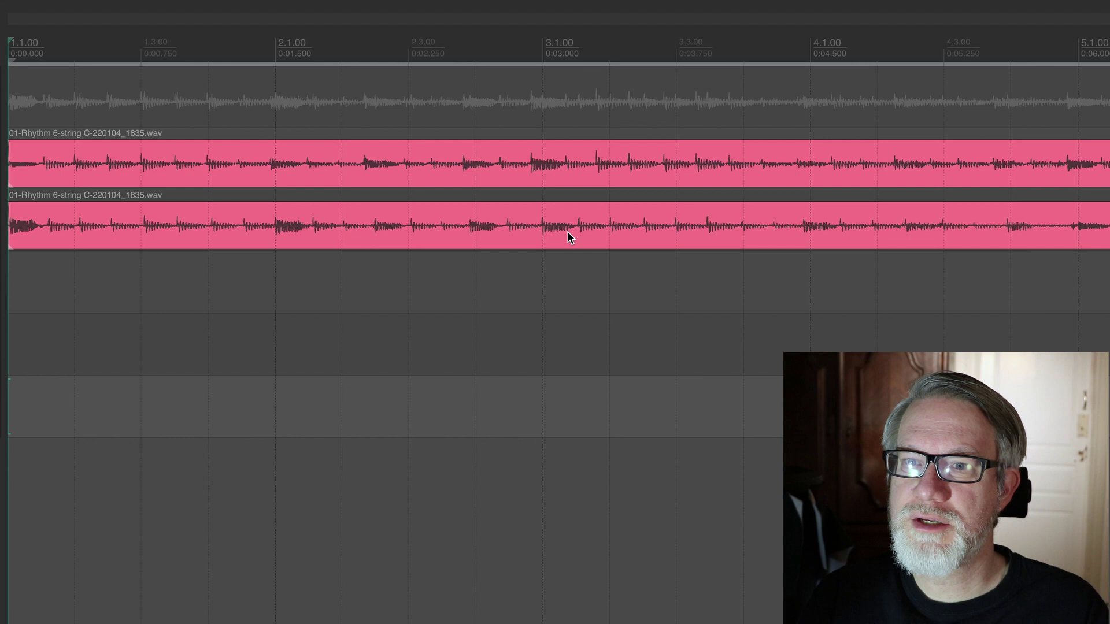
scroll(567, 231, down, 8)
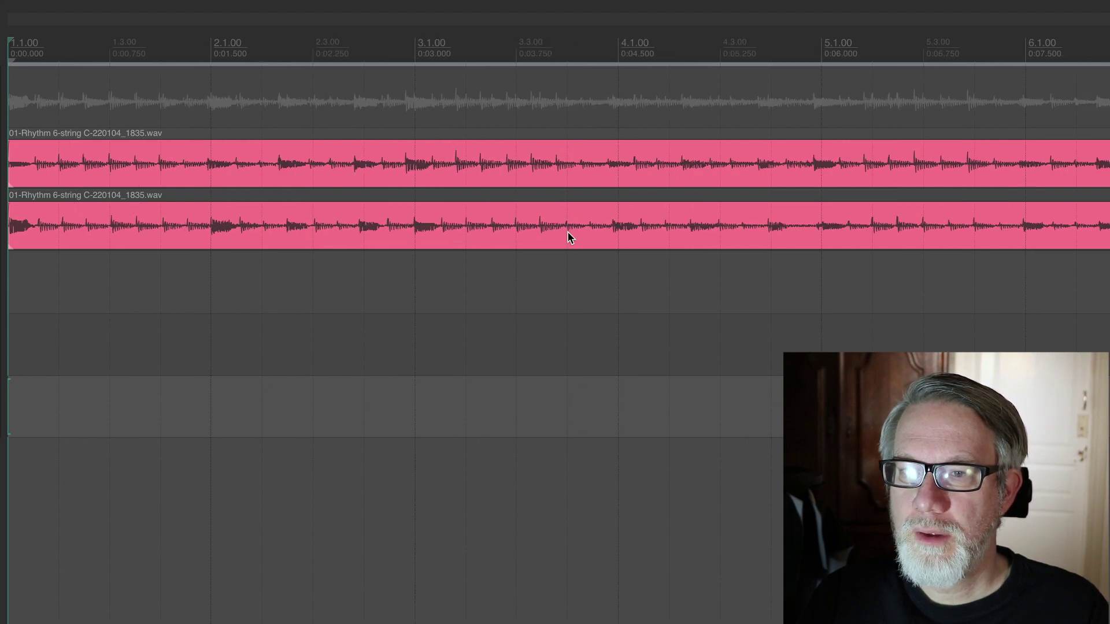
- Duplicate both rhythm guitar clips at bar 13, zoom in on the copies, and select the upper copy
scroll(569, 237, up, 2)
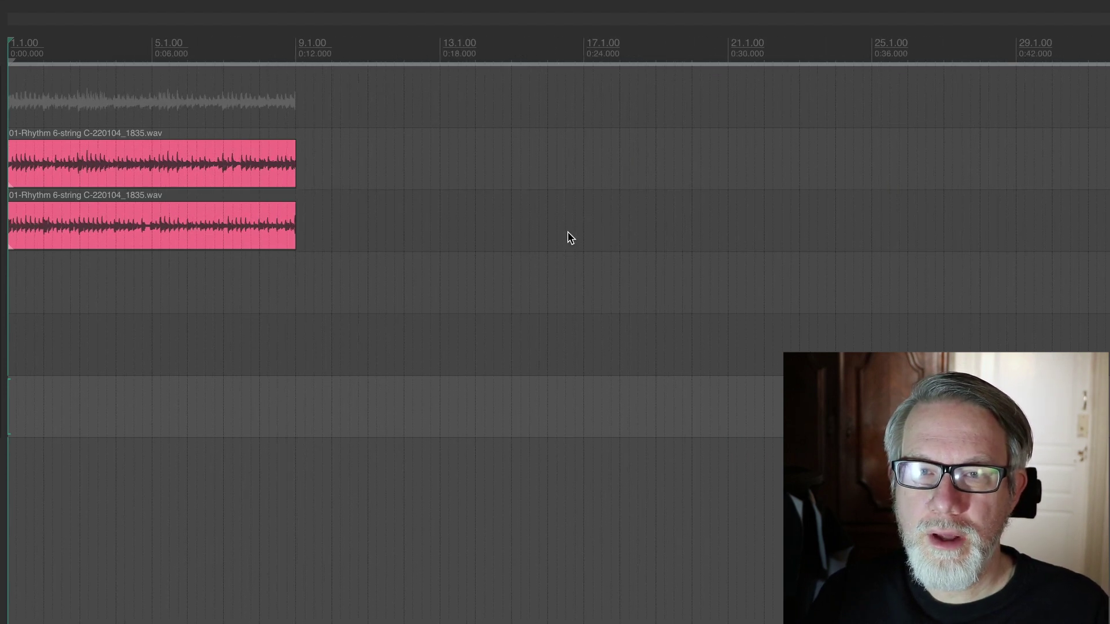
click(233, 155)
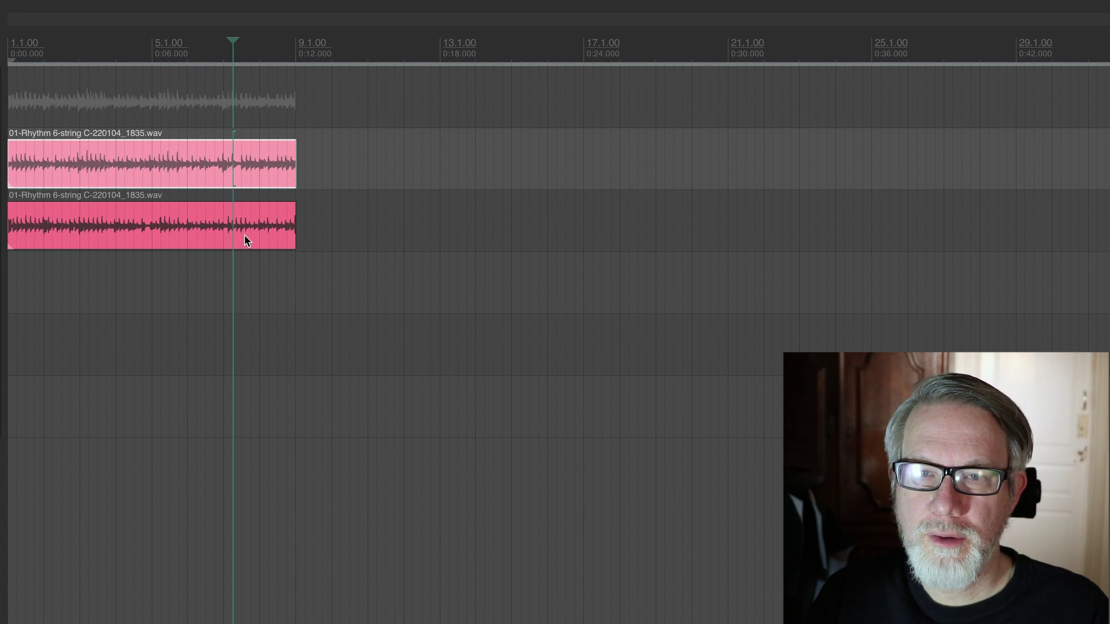
shift+click(244, 235)
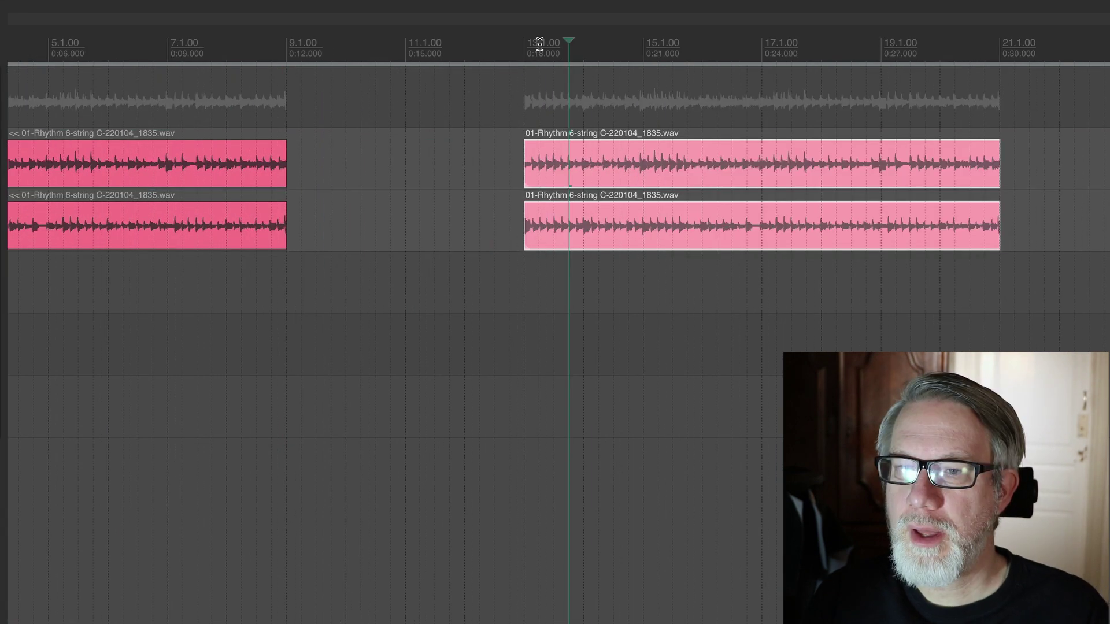
key(plus)
key(plus)
key(plus)
key(plus)
key(plus)
key(plus)
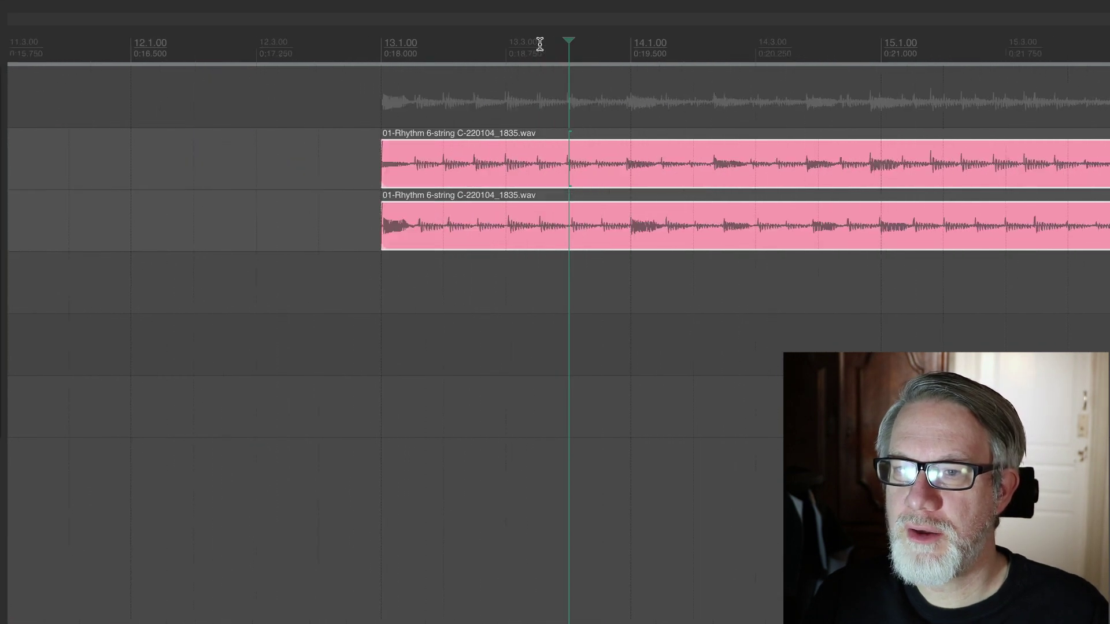
click(511, 234)
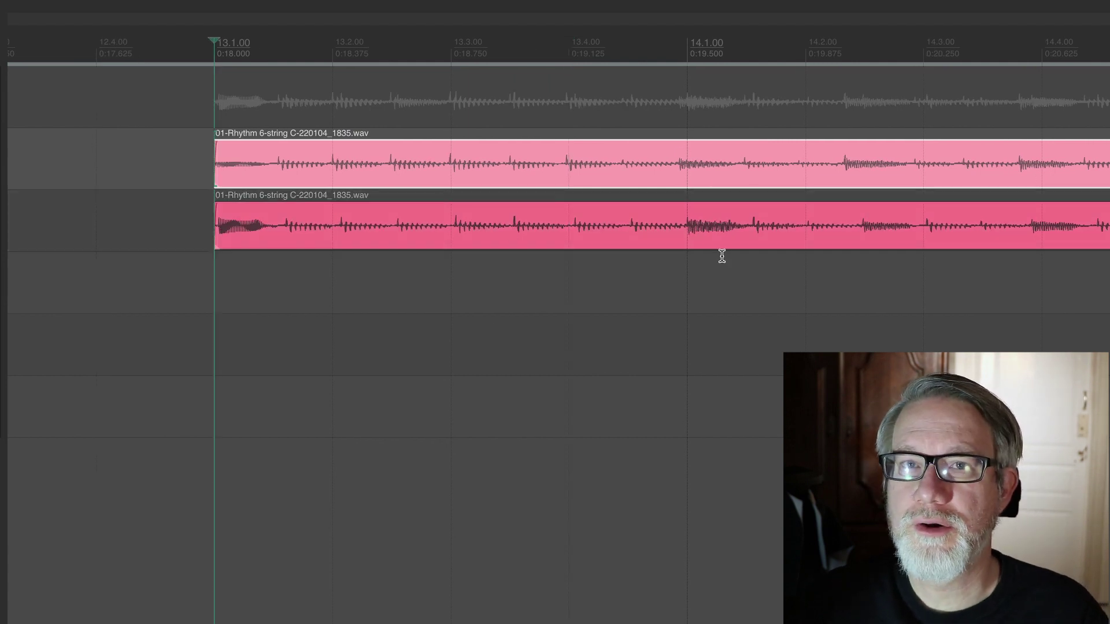
- Add a stretch marker at bar 14 on the upper copy and slide its hit onto the grid
click(690, 49)
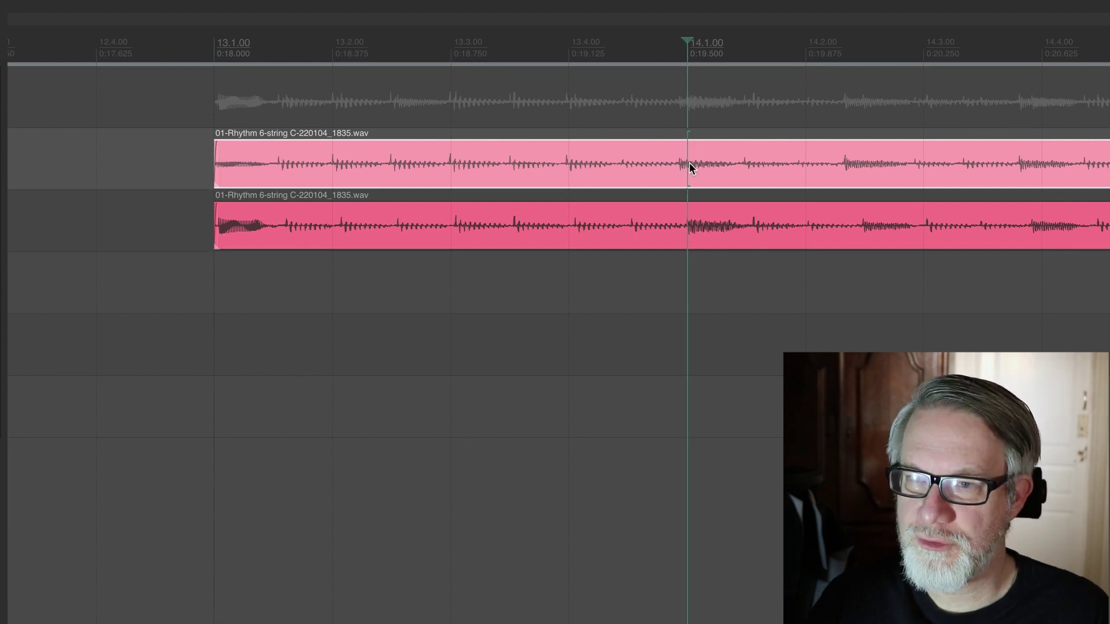
key(shift+w)
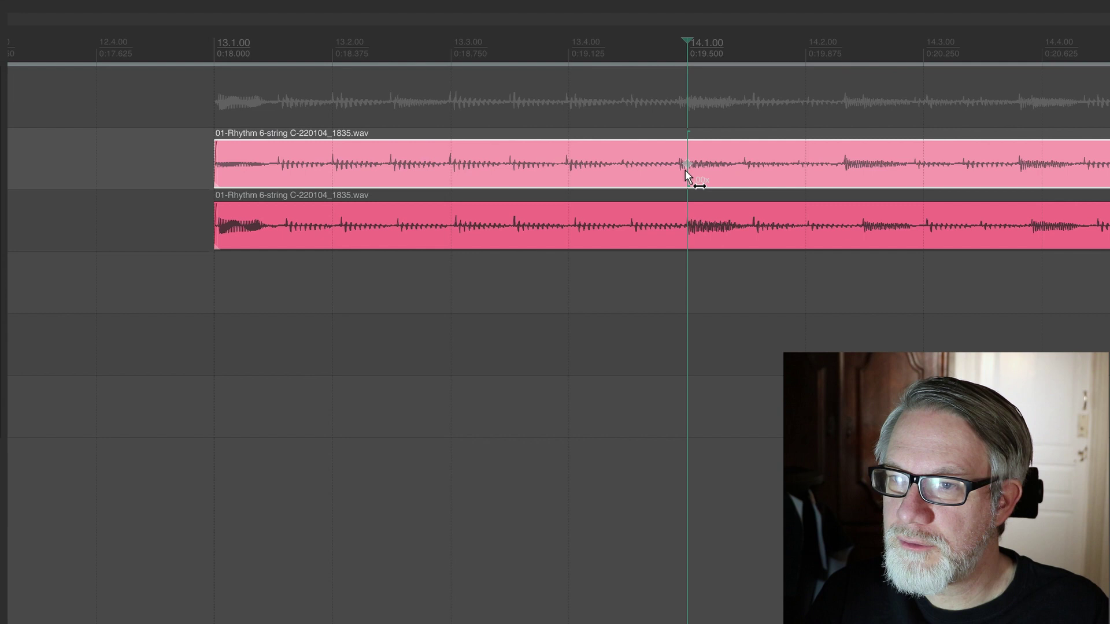
drag(686, 164, 698, 170)
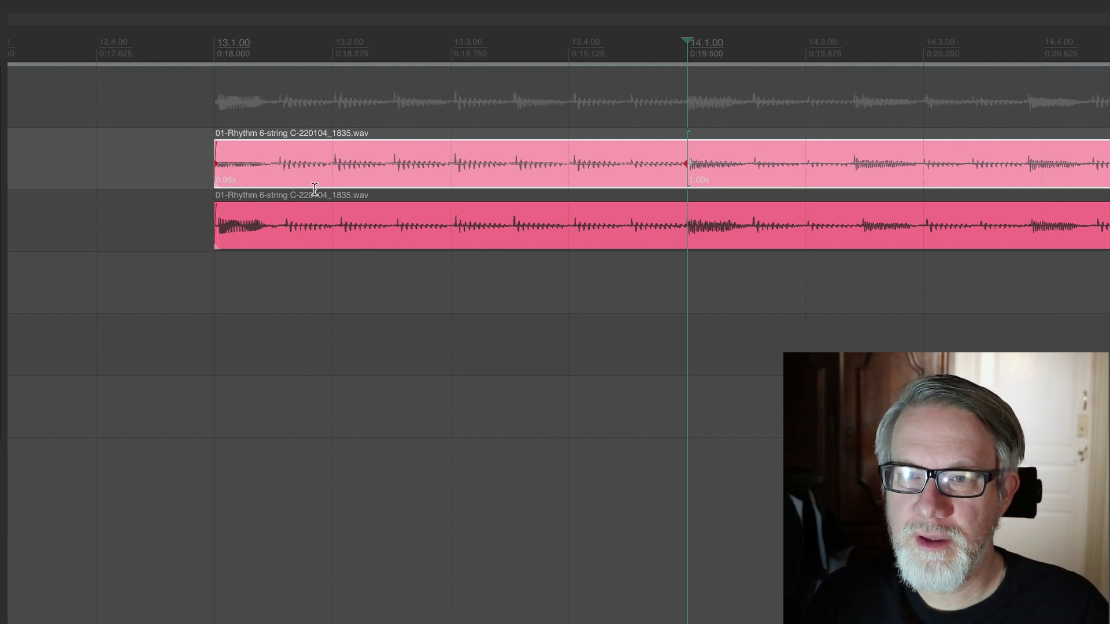
- Add a stretch marker at beat 14.3 and stretch that hit onto the beat
click(926, 309)
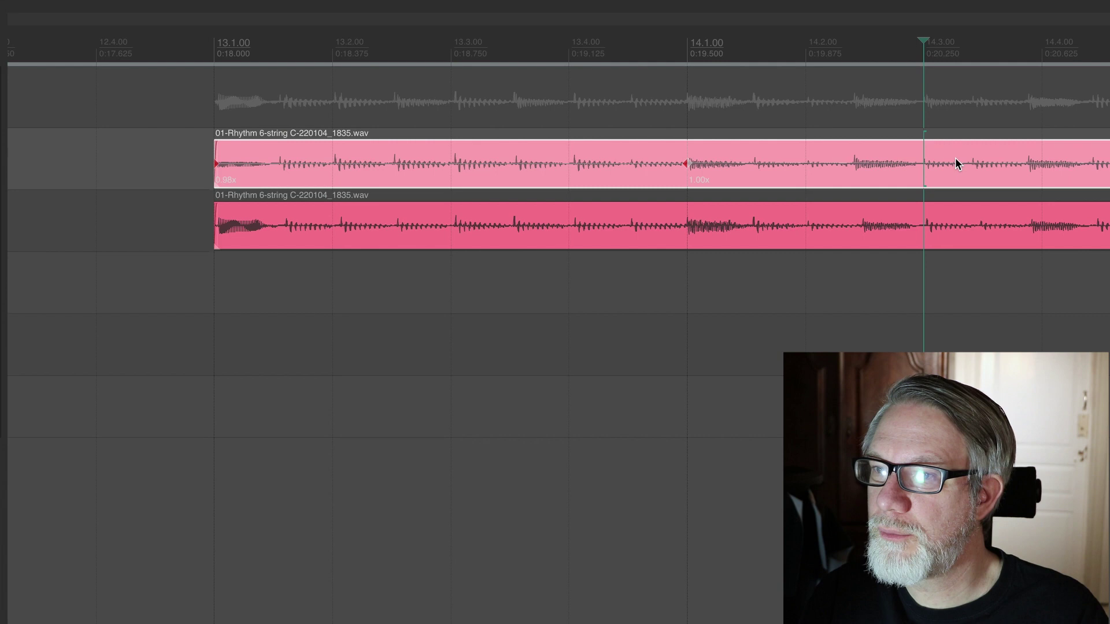
double_click(930, 164)
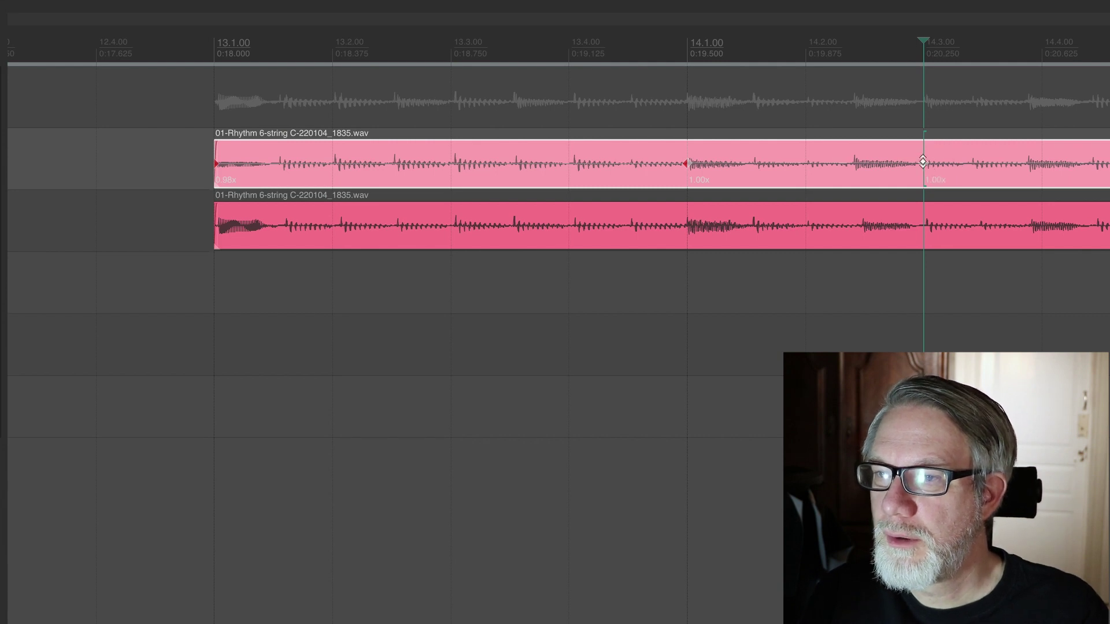
drag(924, 162, 941, 166)
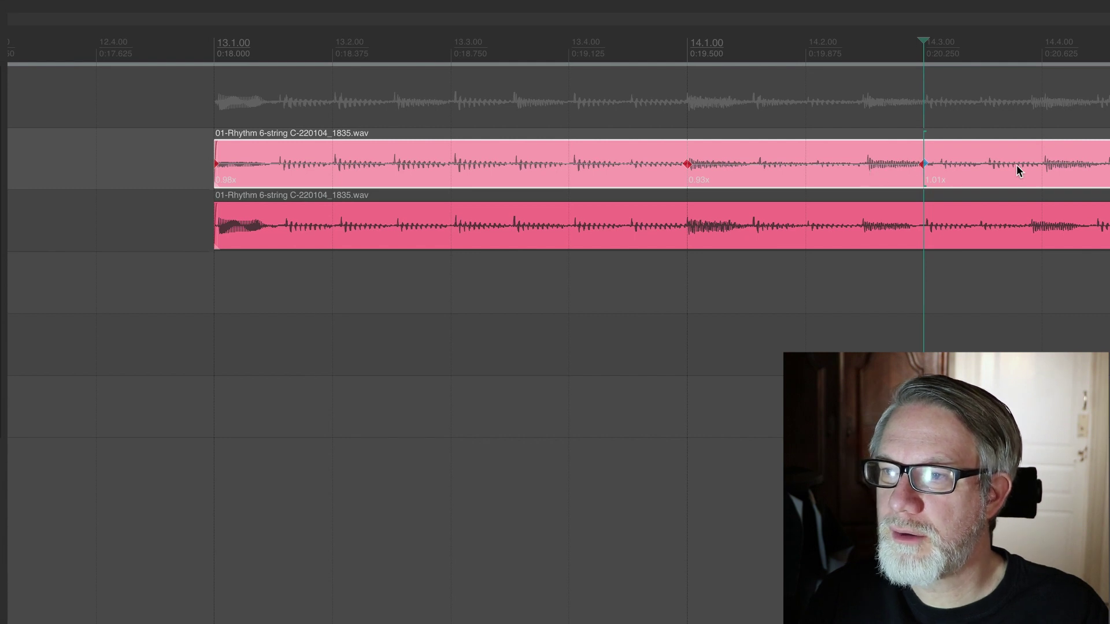
- Align the upper copy's hits at bar 15 and bar 17 to the grid with stretch markers
scroll(671, 252, right, 10)
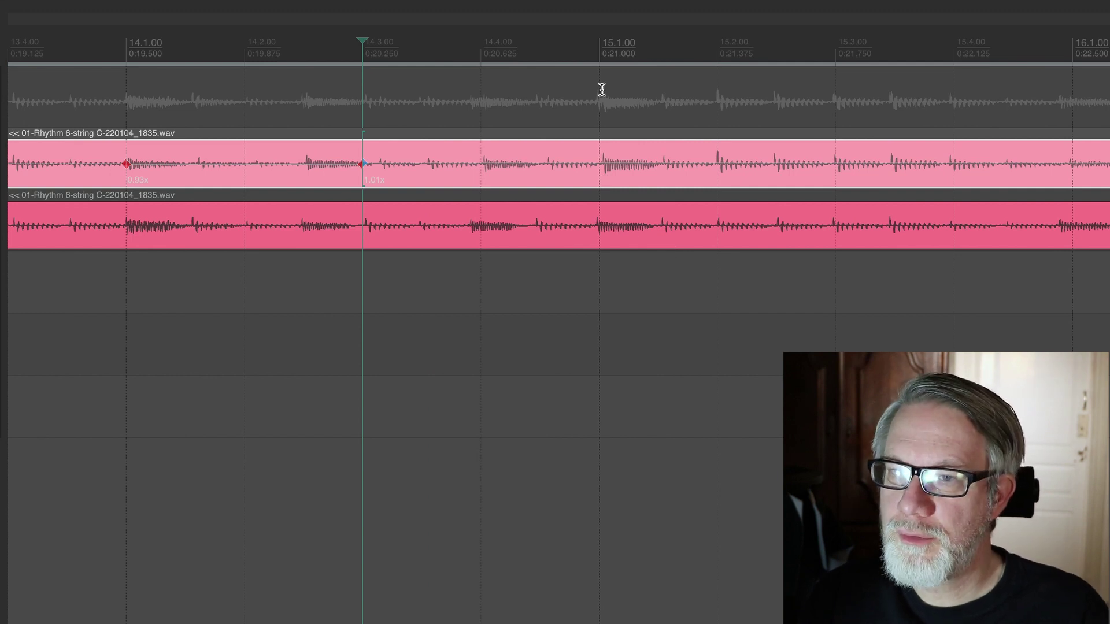
click(602, 55)
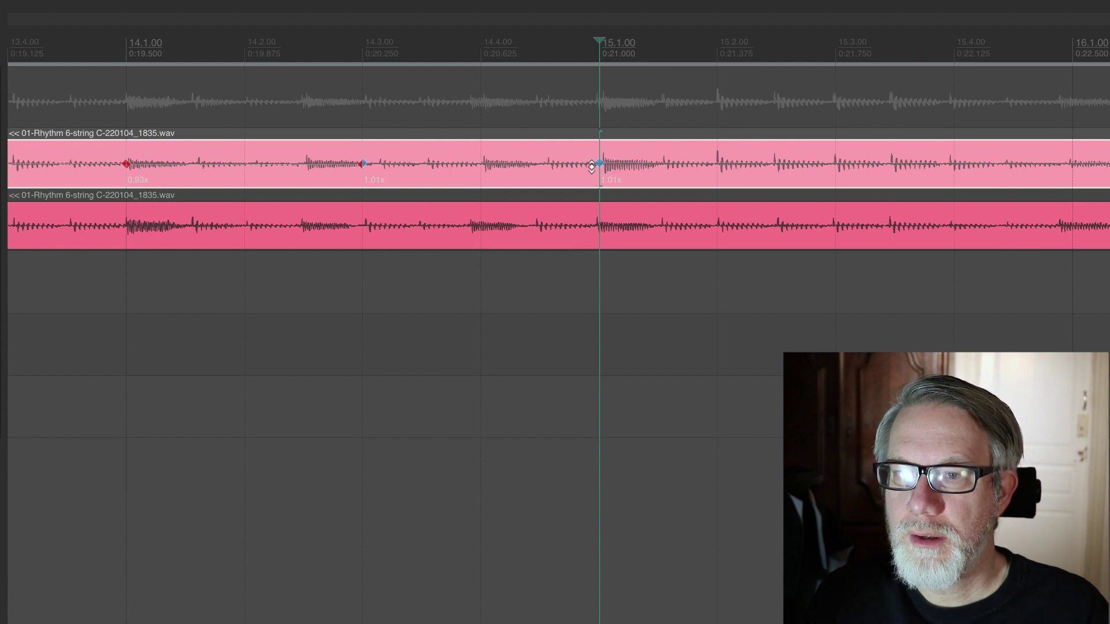
drag(598, 166, 598, 172)
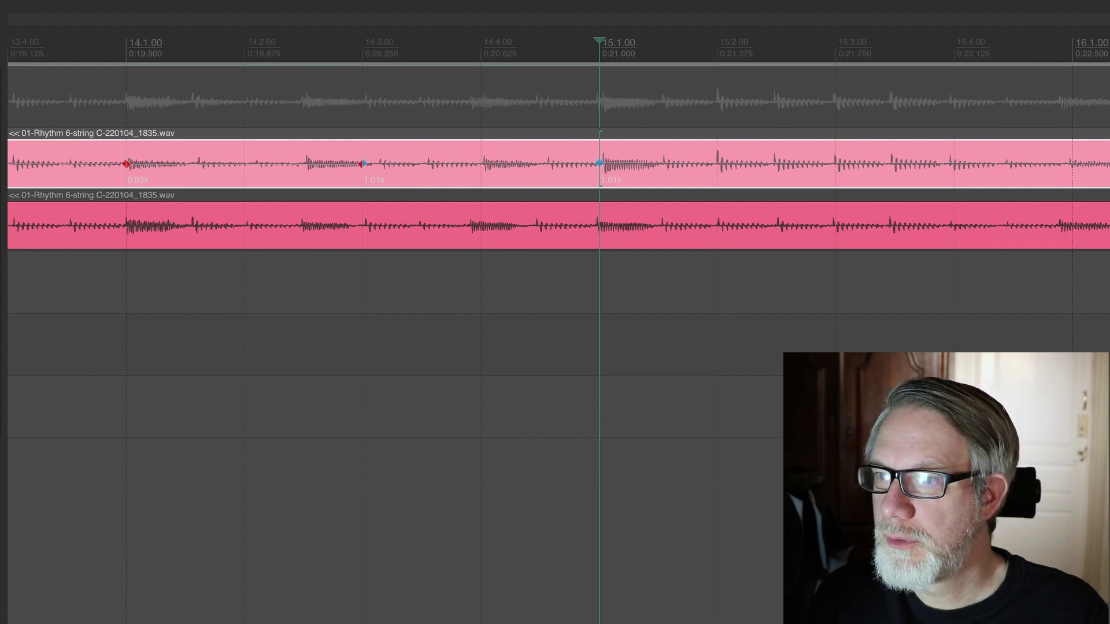
scroll(747, 414, right, 10)
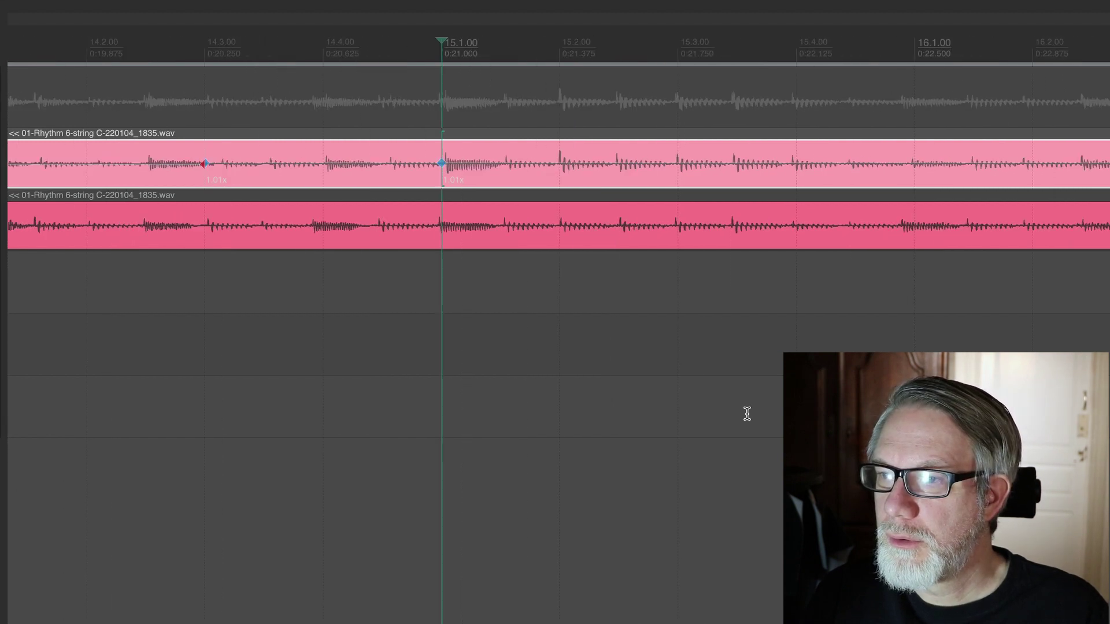
scroll(747, 413, right, 10)
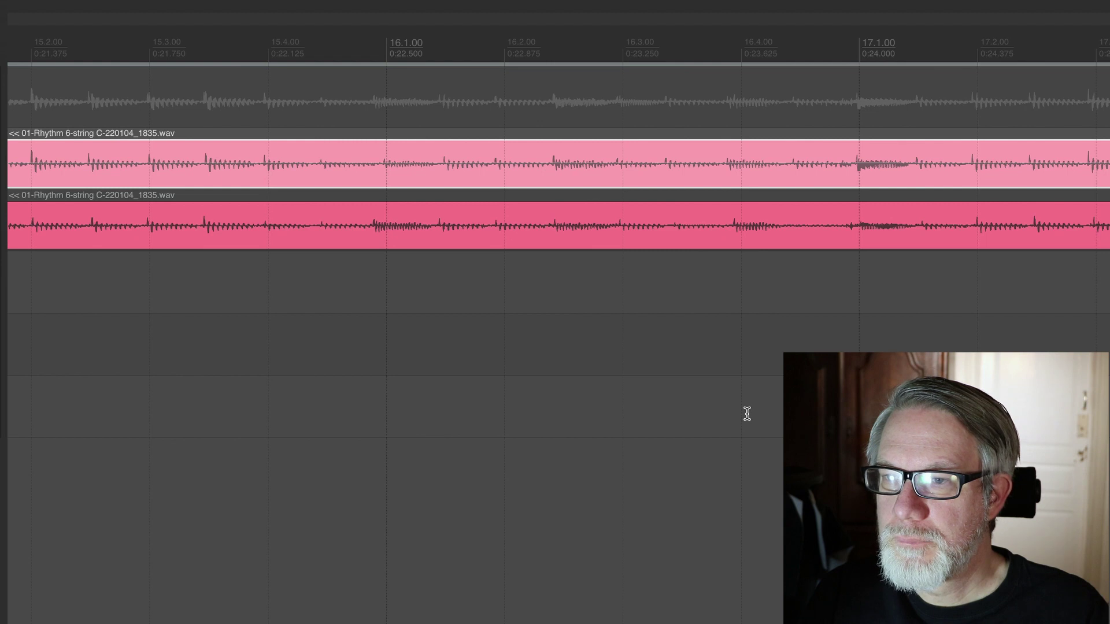
click(732, 57)
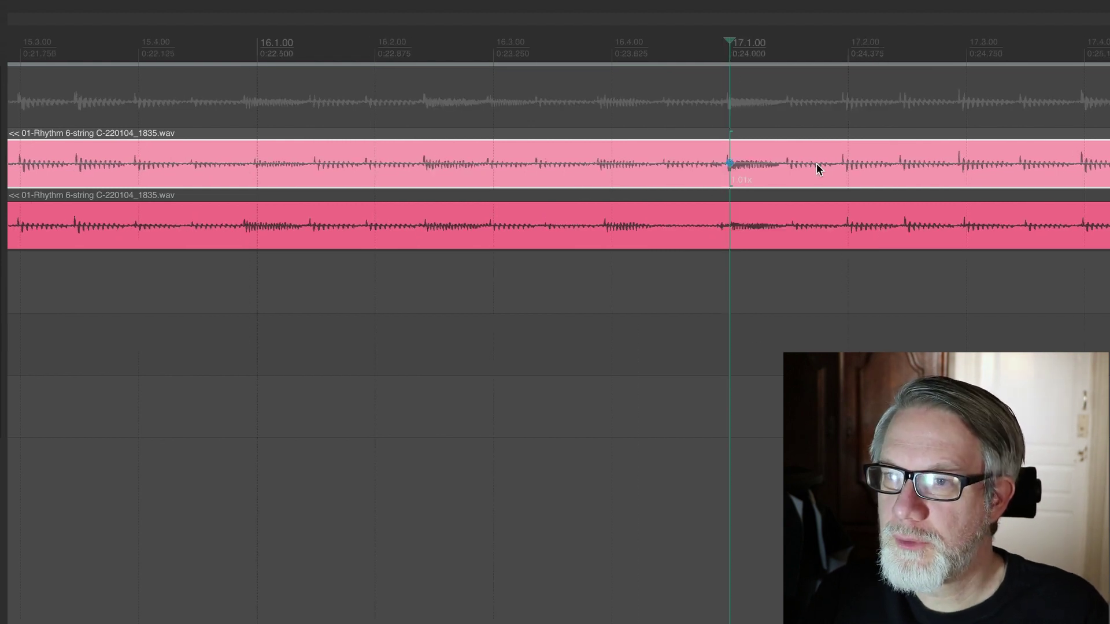
click(730, 166)
drag(733, 166, 737, 166)
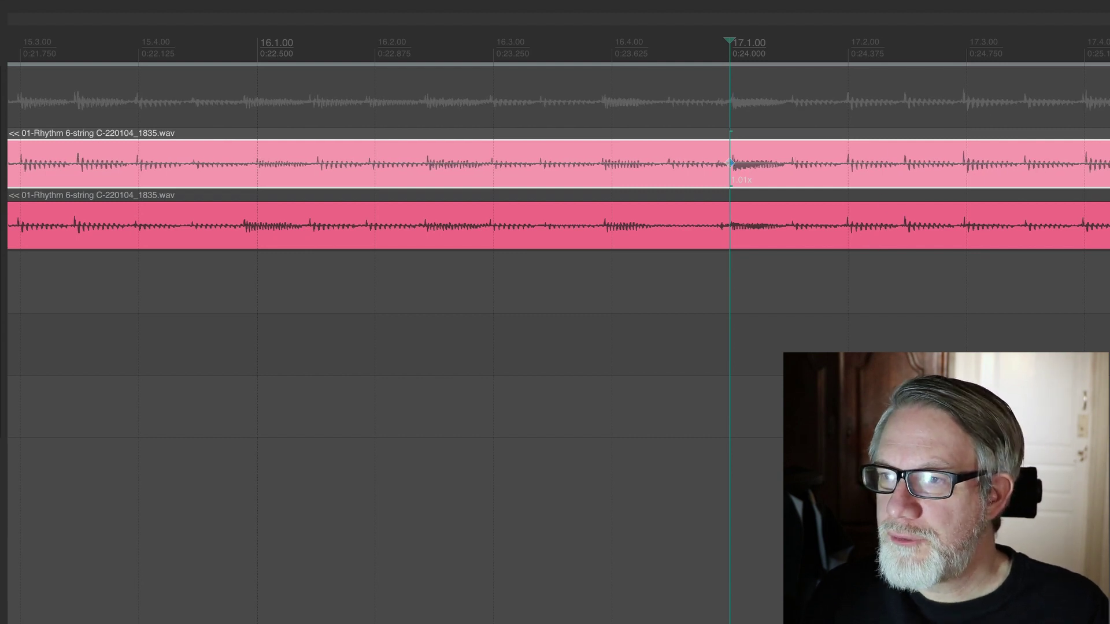
- Shift the upper copy's strum at beat 18.3 onto the beat
scroll(555, 173, right, 10)
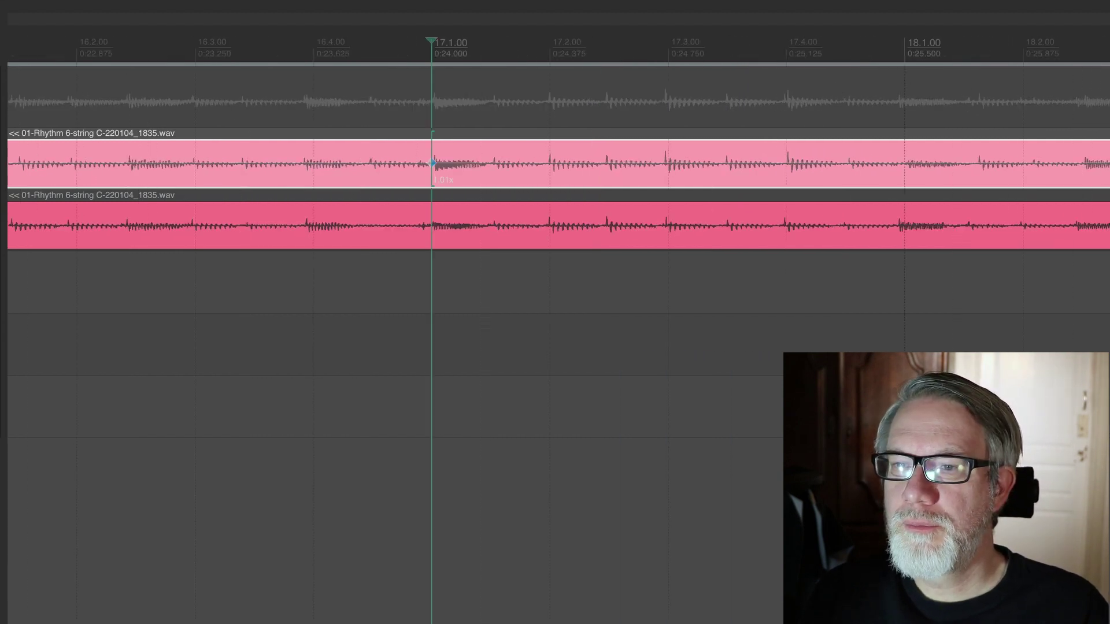
scroll(555, 174, right, 7)
scroll(554, 173, right, 2)
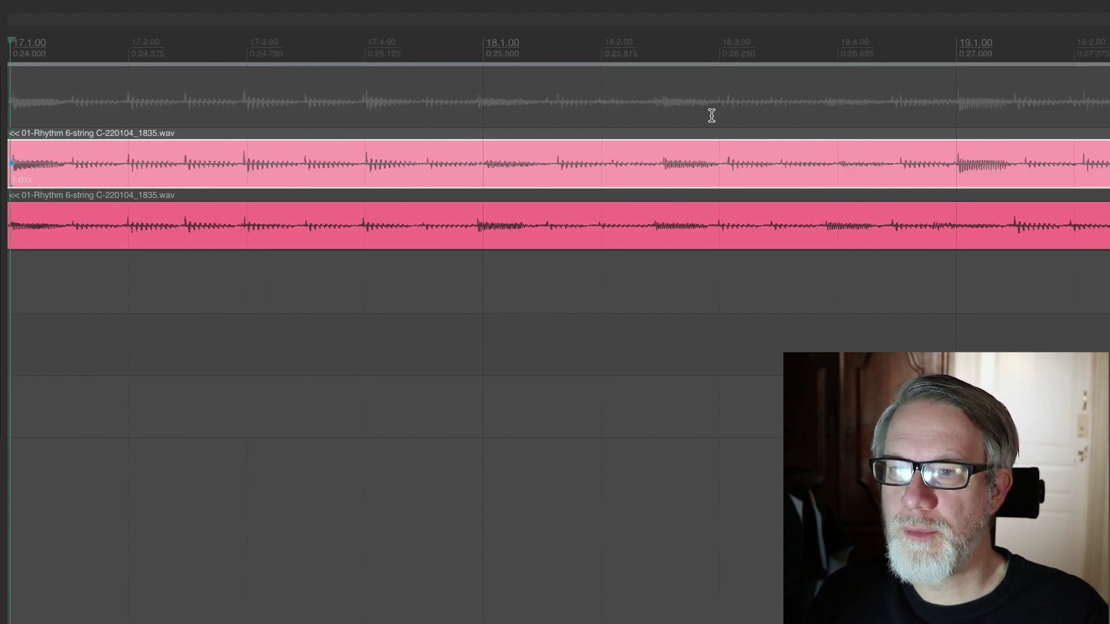
click(720, 47)
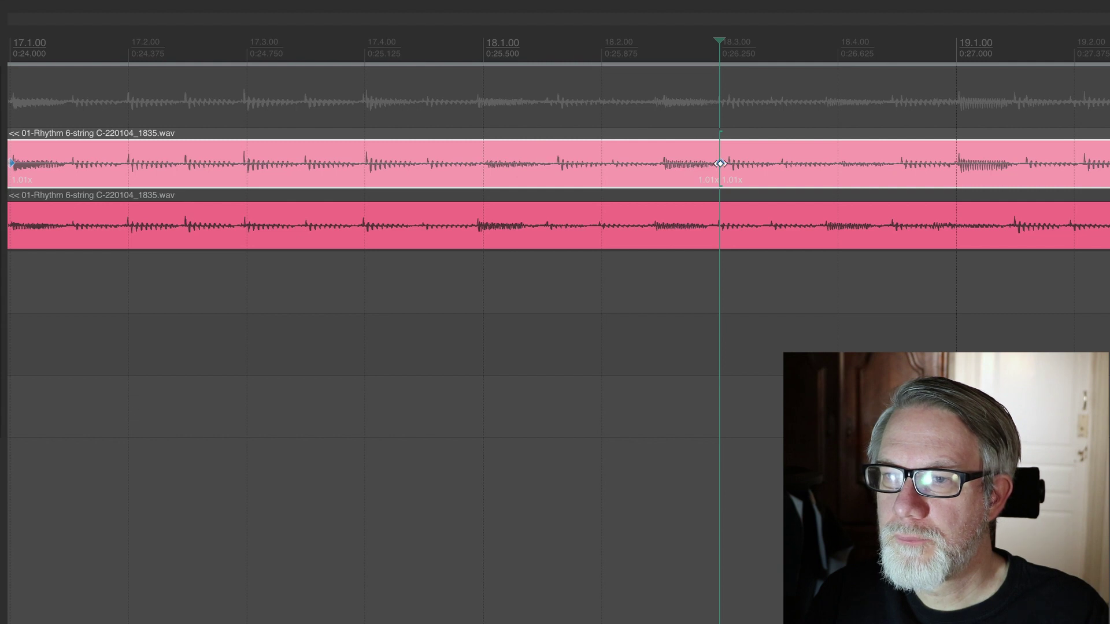
drag(720, 164, 754, 168)
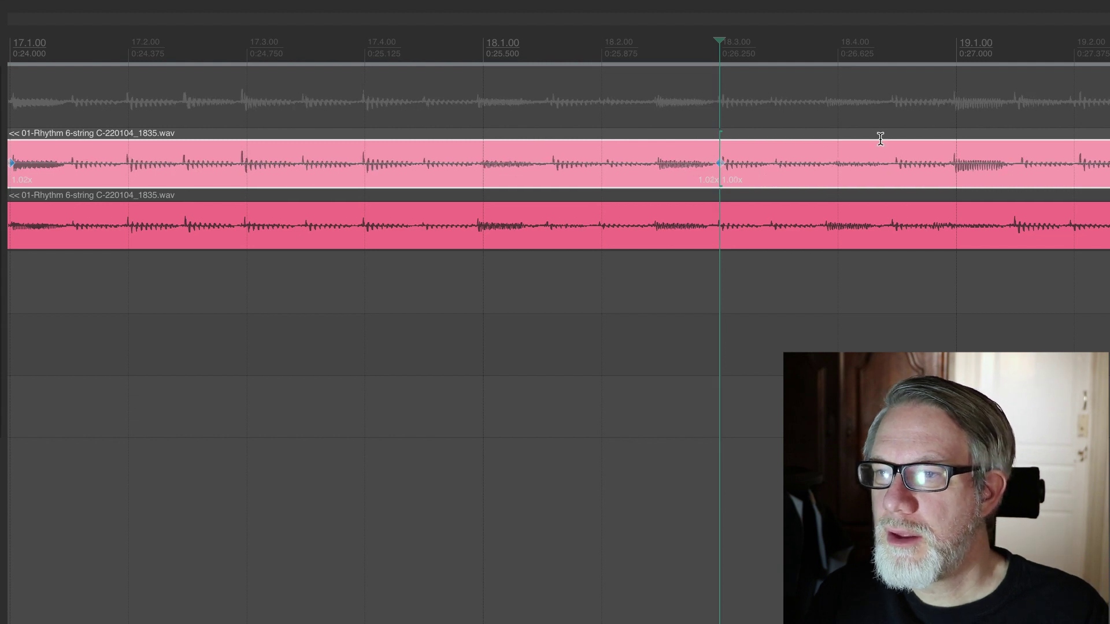
- Add stretch markers at 19.1 and 19.2 and drag those strums onto the grid
click(958, 49)
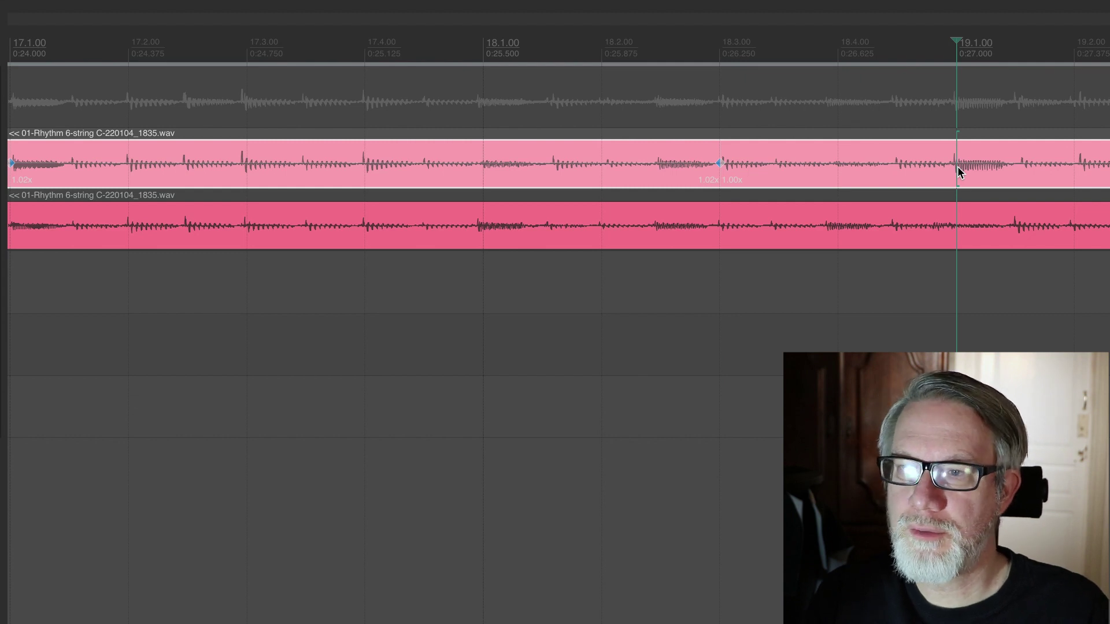
double_click(957, 165)
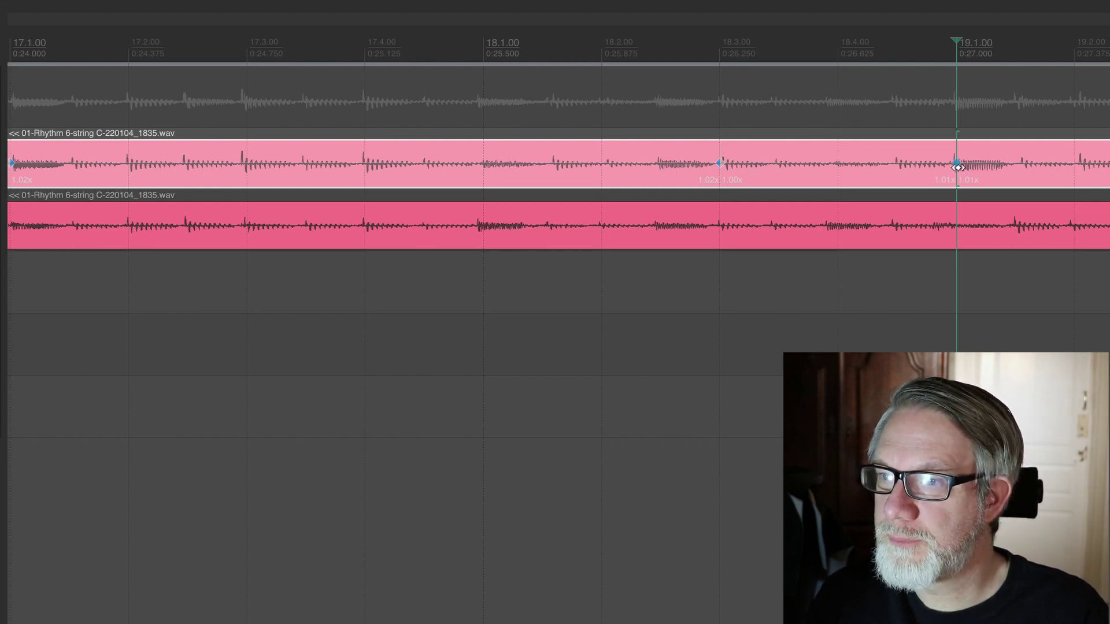
drag(956, 164, 963, 167)
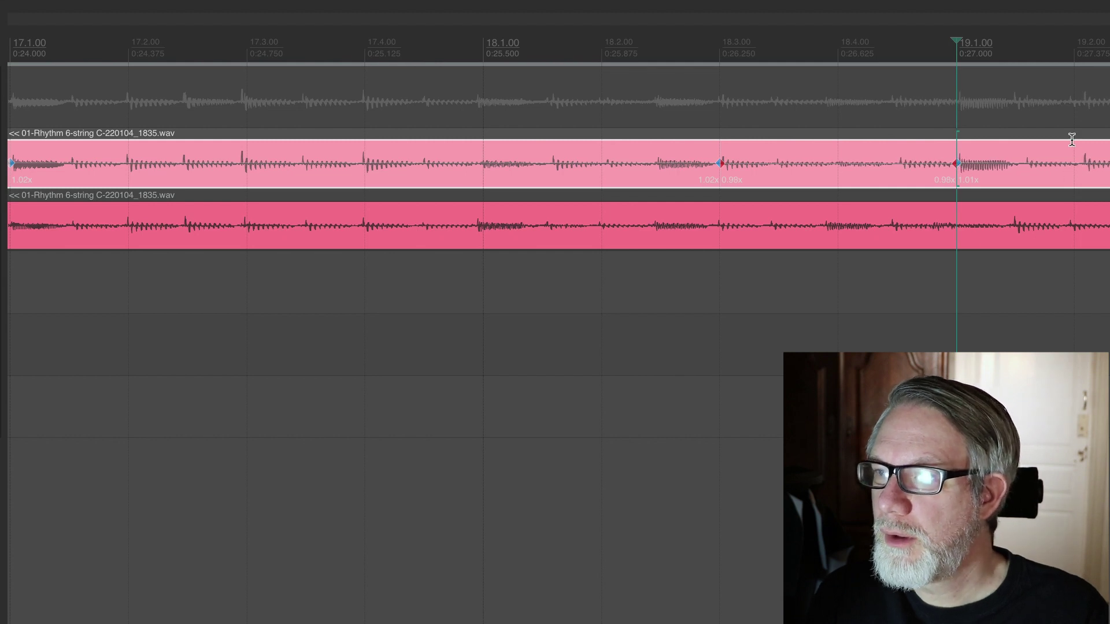
click(1074, 78)
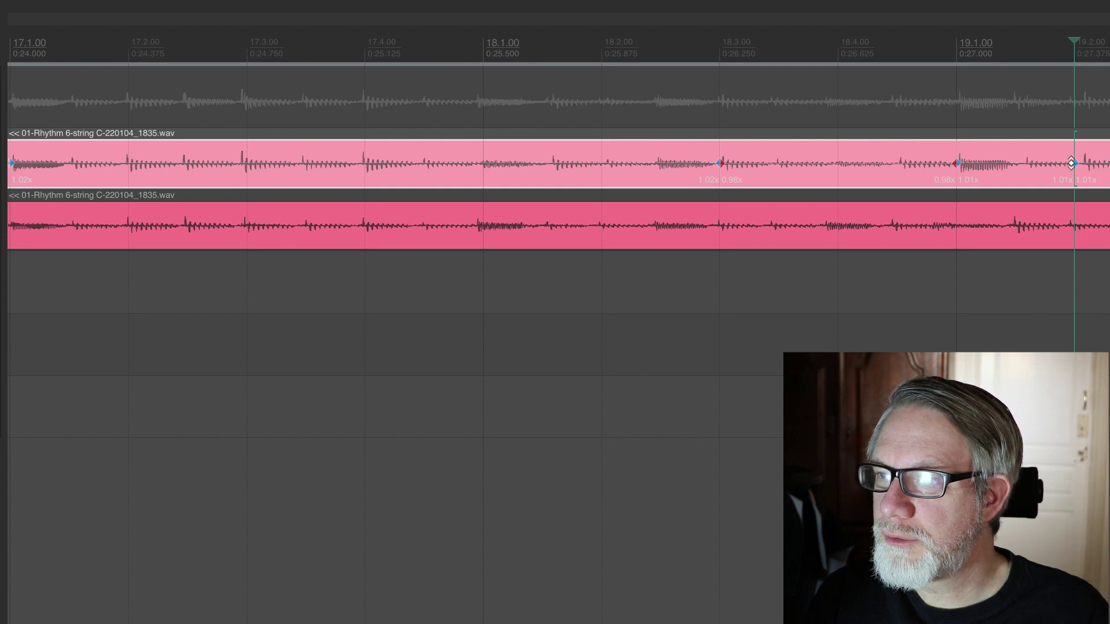
drag(1073, 165, 1067, 167)
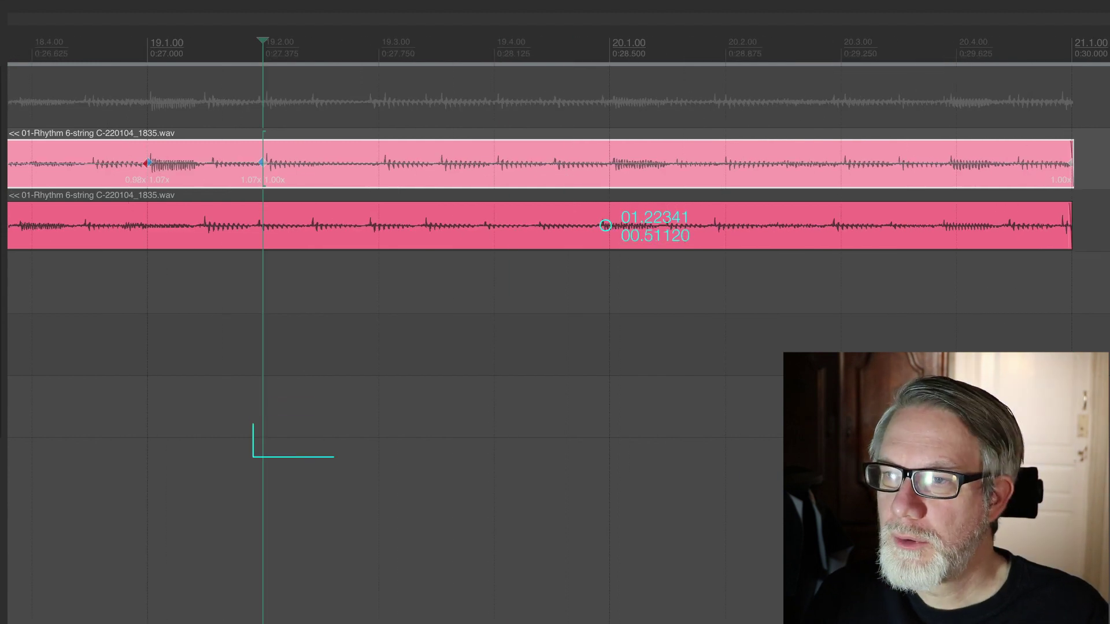
click(608, 243)
- Scroll back to the copied section and play back the stretch-aligned guitar takes
scroll(608, 242, left, 10)
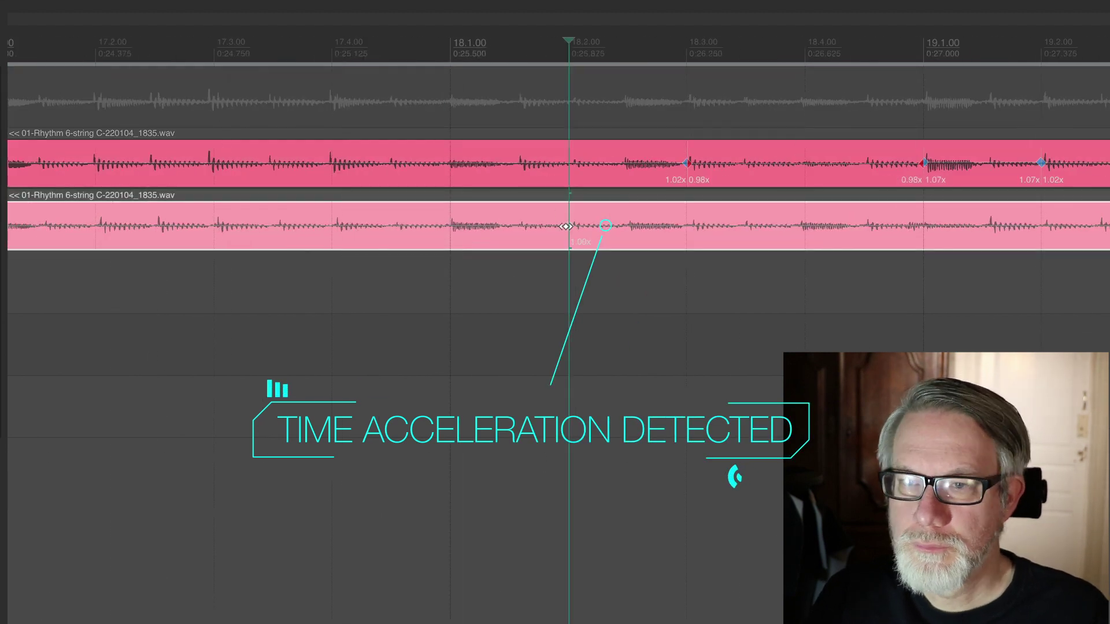
scroll(470, 248, left, 10)
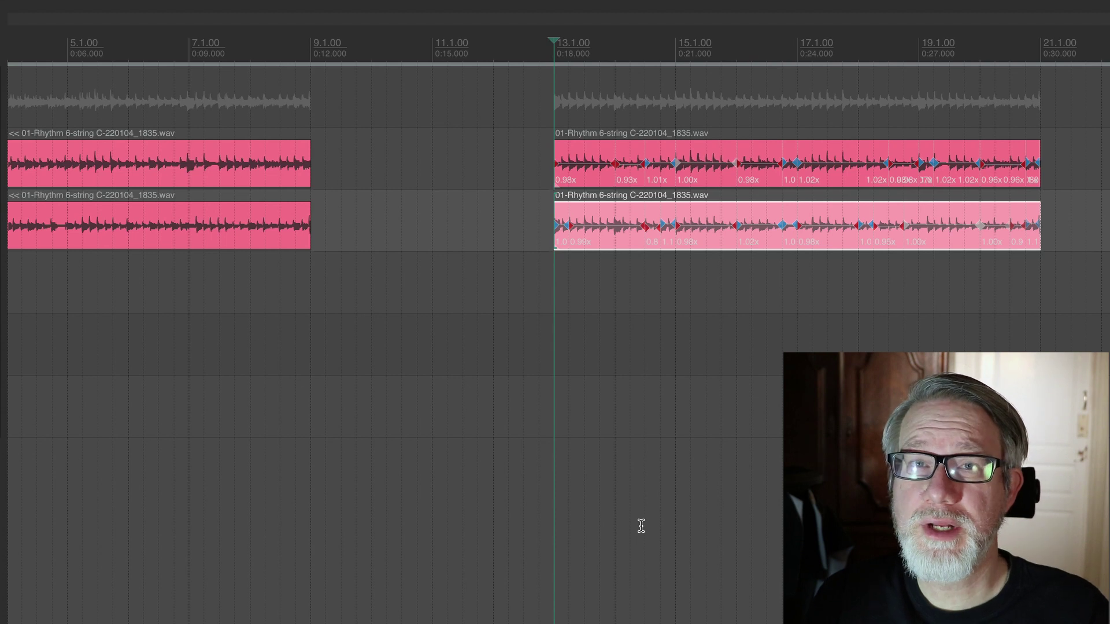
key(space)
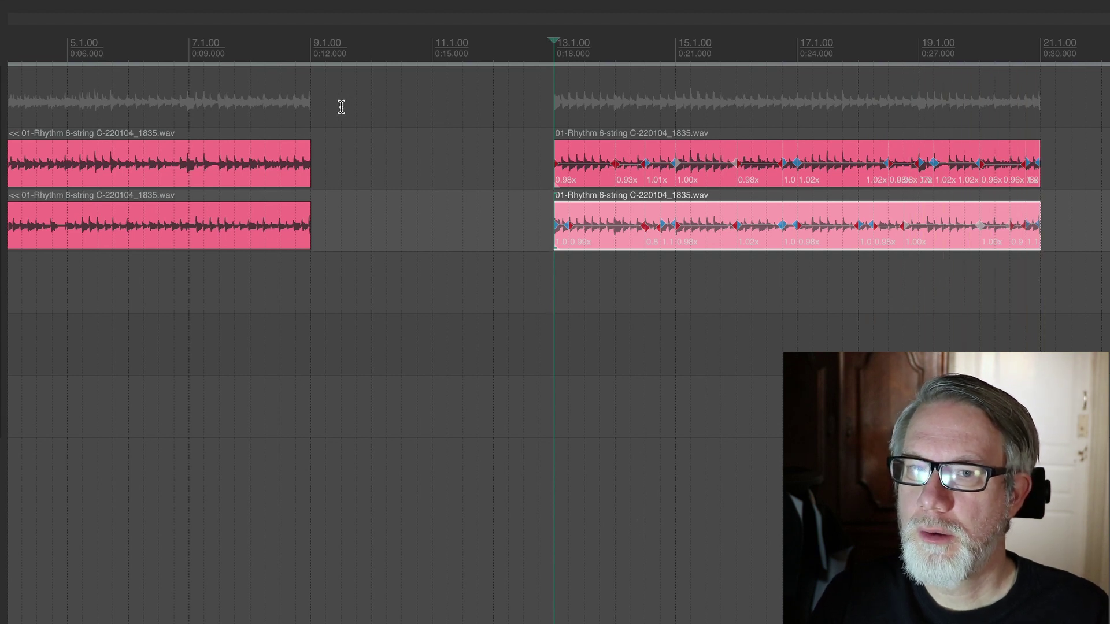
key(KP_Subtract)
key(KP_Subtract)
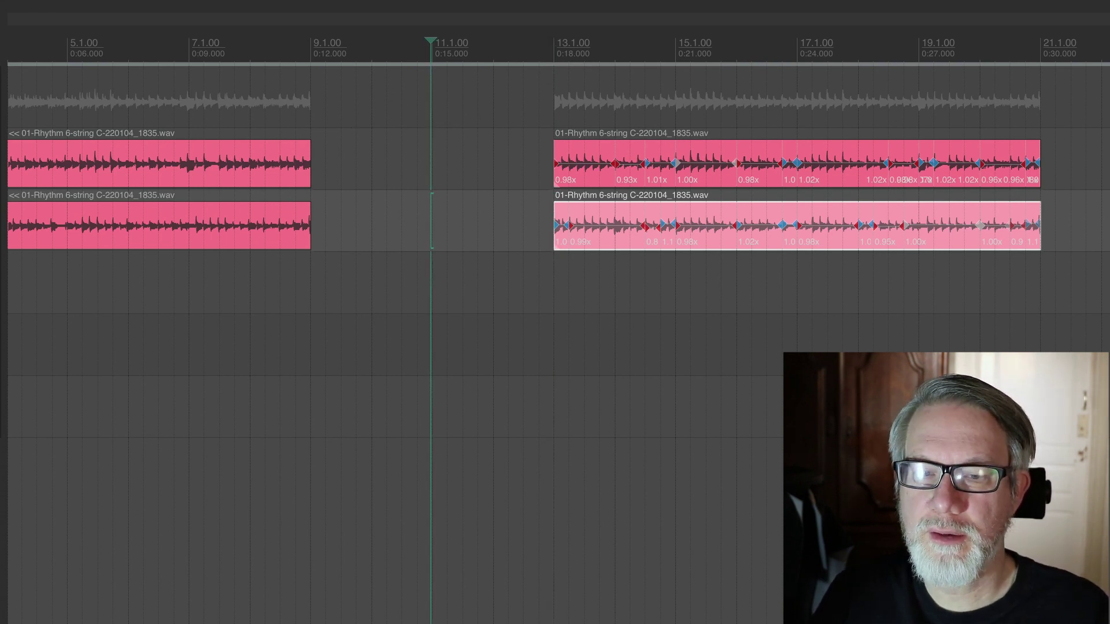
scroll(558, 330, left, 5)
key(Left)
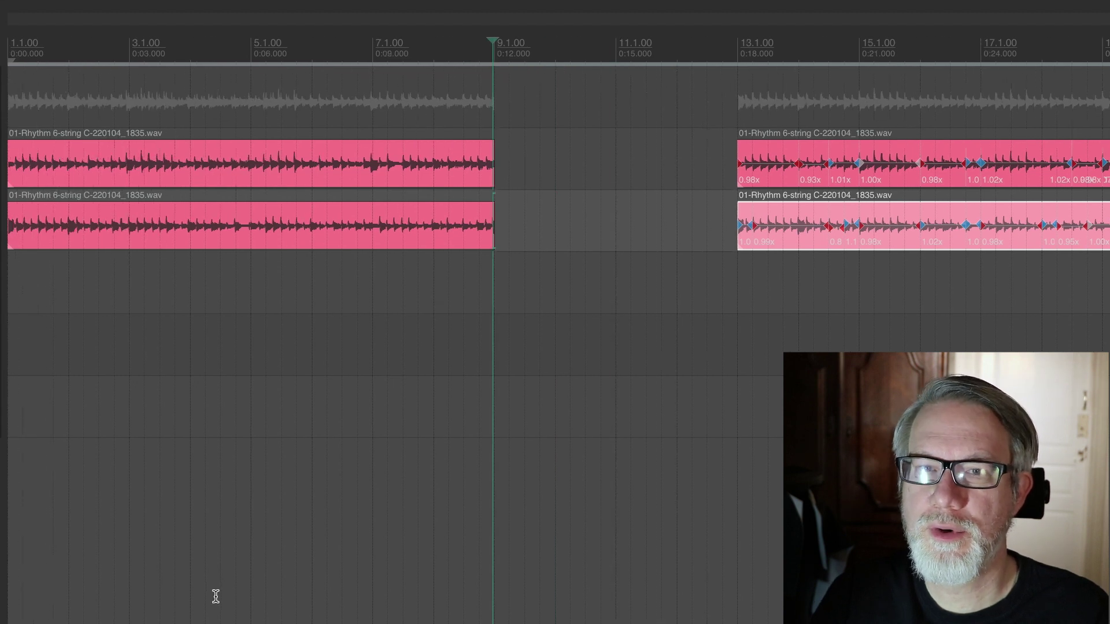
key(Left)
key(Left)
key(Left)
key(Left)
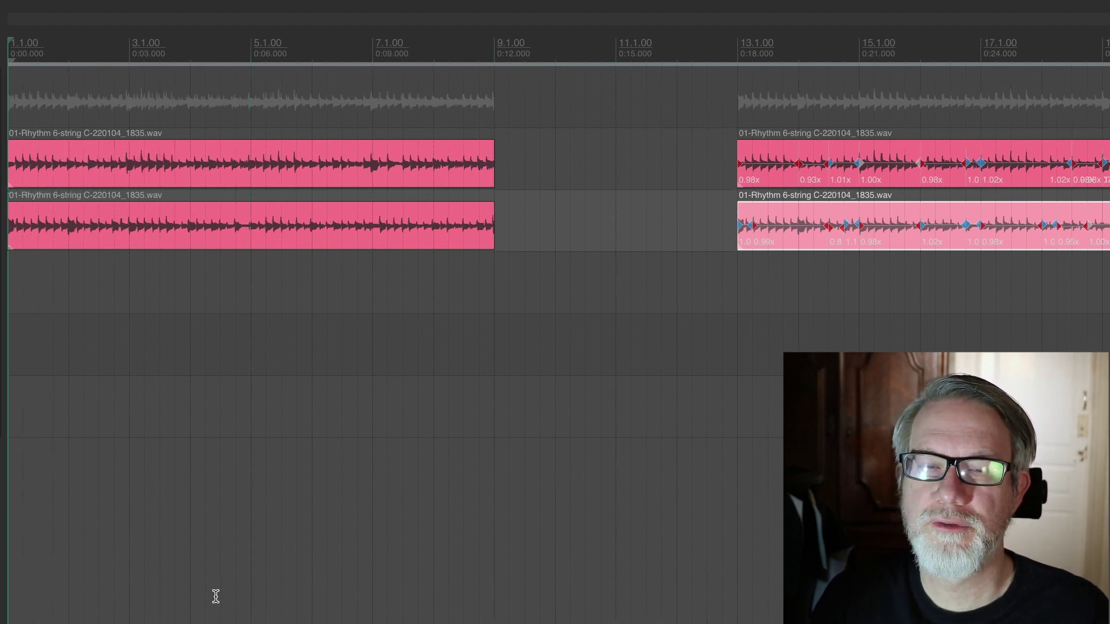
key(space)
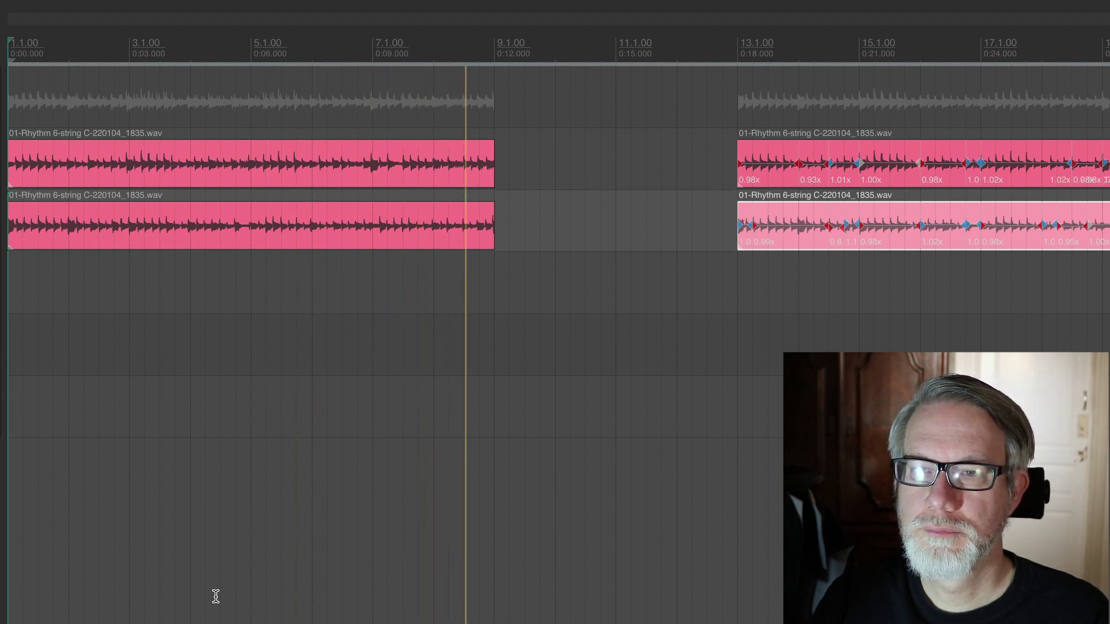
key(space)
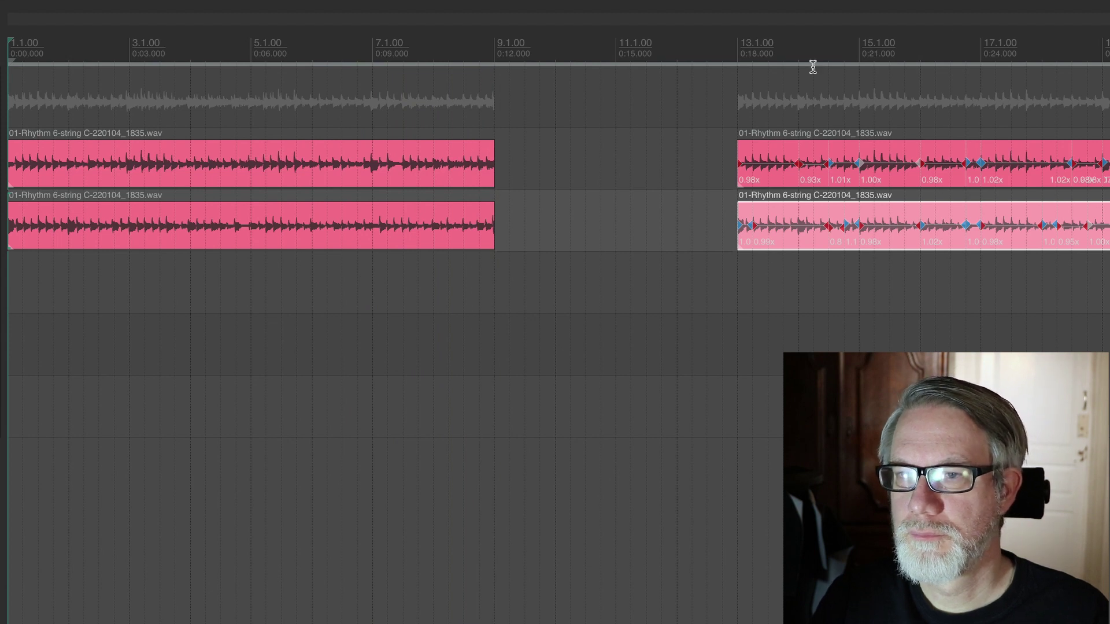
click(735, 49)
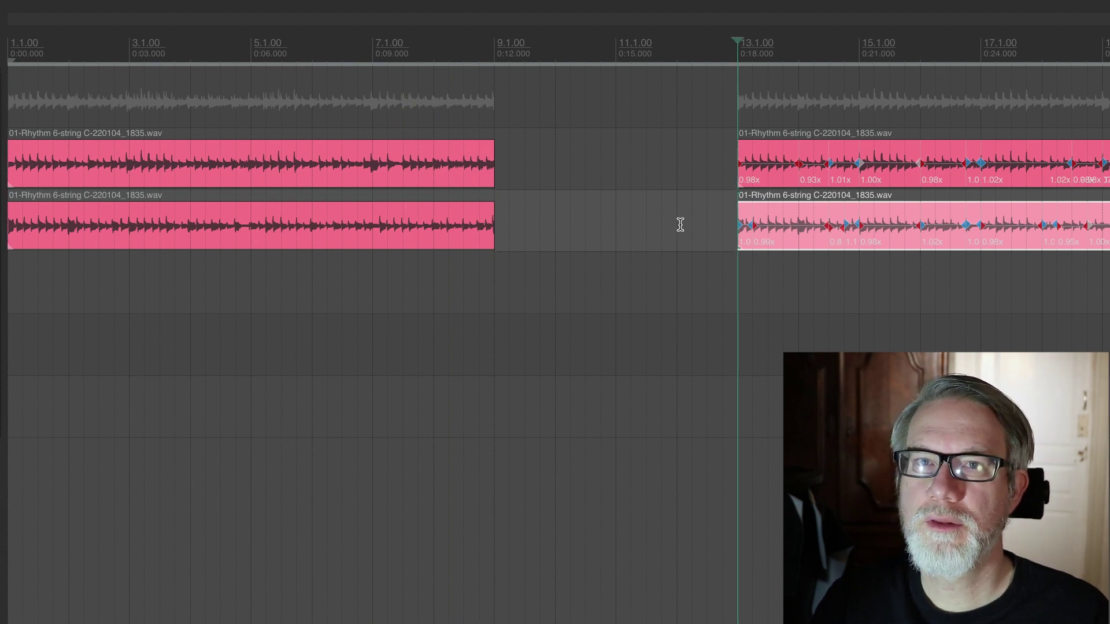
key(space)
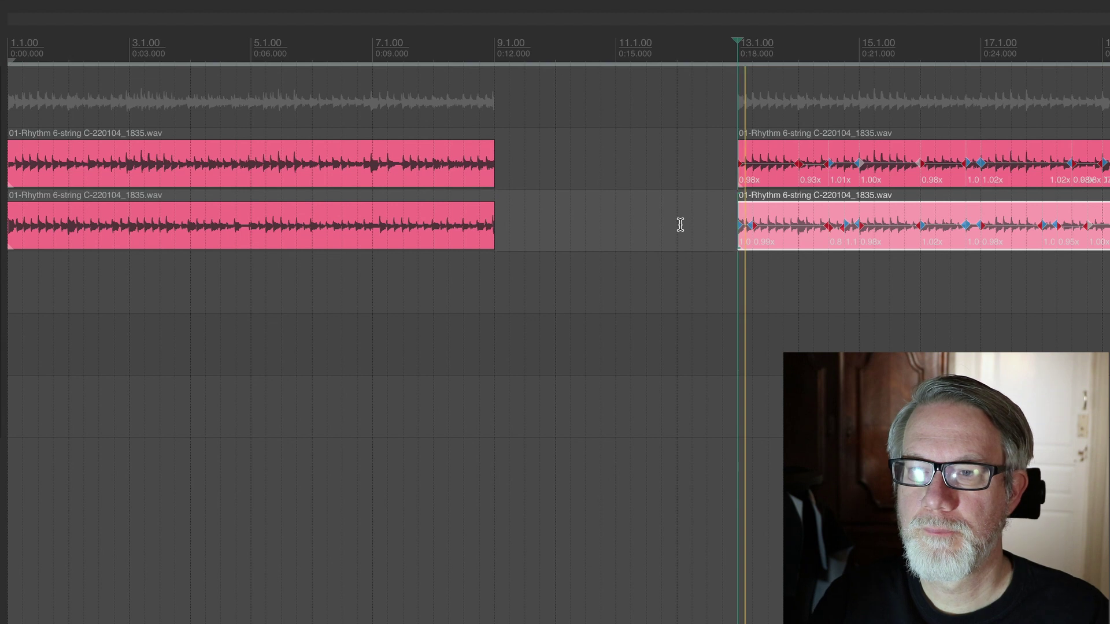